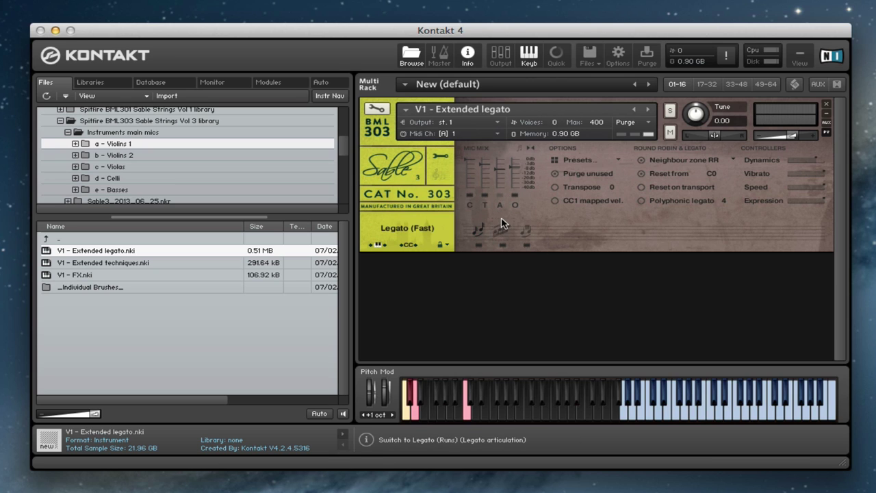
- Switch the V1 - Extended legato patch to Legato (Runs) and to Legato (Tremolo)
click(504, 234)
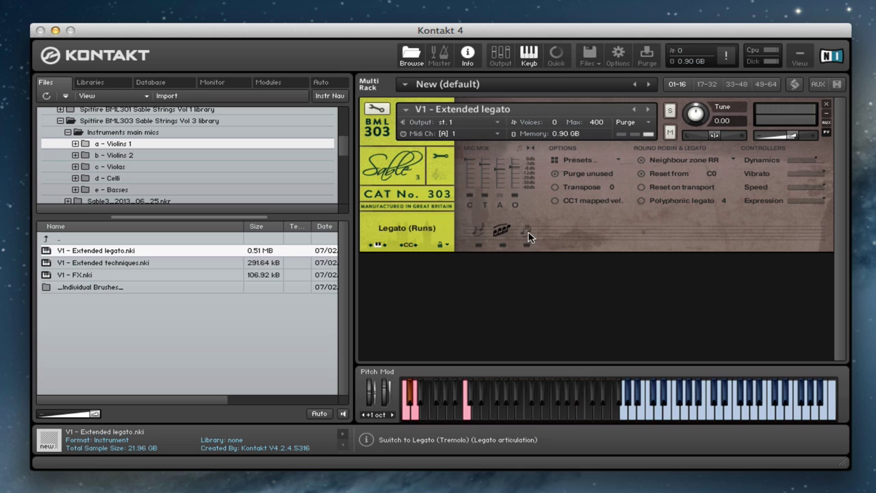
click(531, 240)
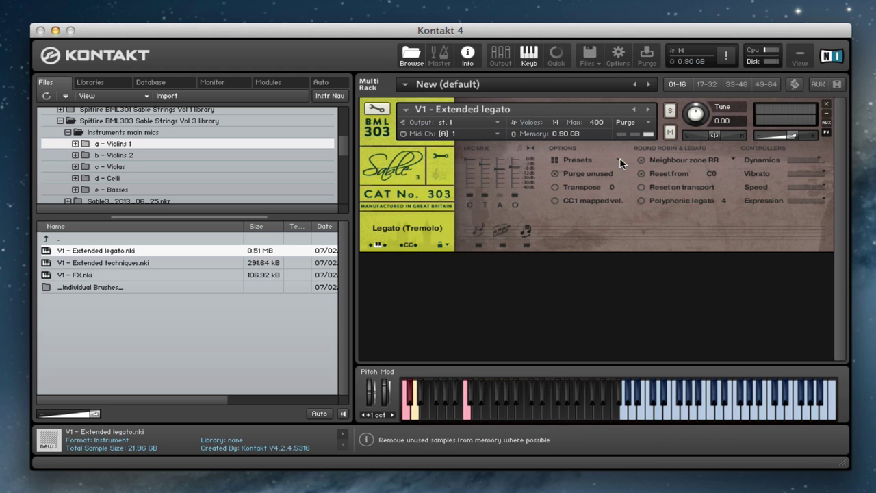
- Replace the loaded patch with V1 - Extended techniques and enable its C, A and O microphones
drag(102, 262, 537, 122)
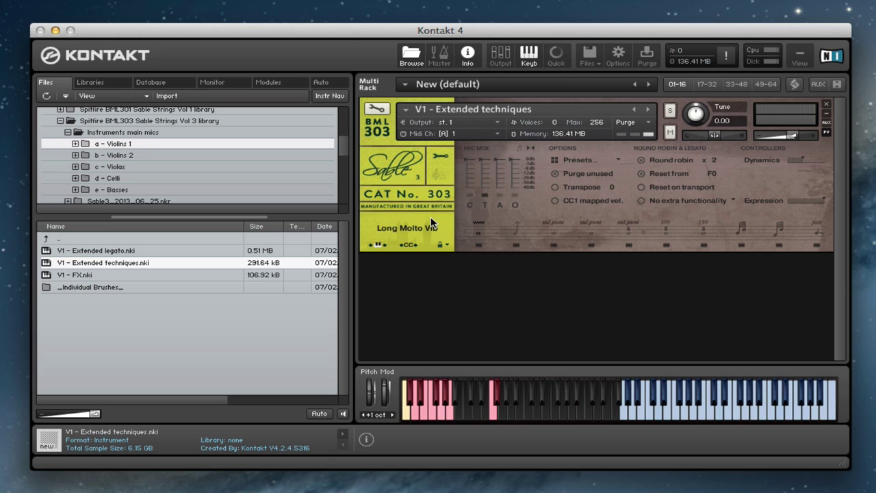
click(477, 196)
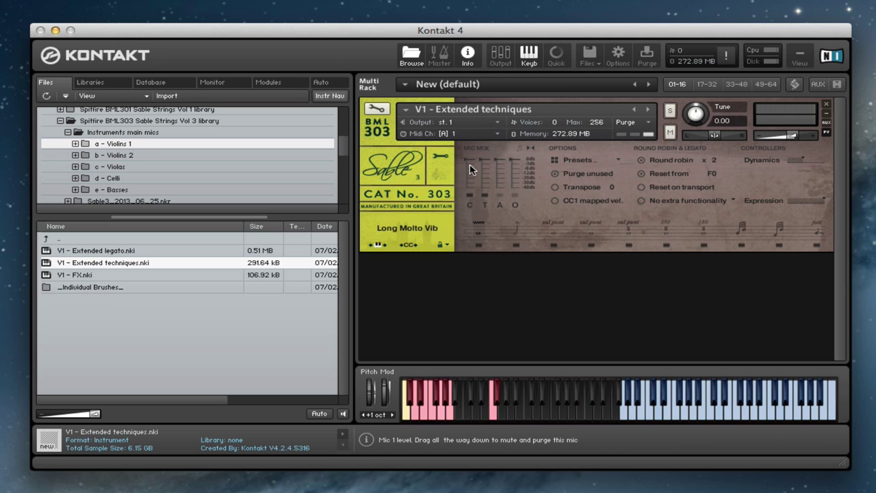
click(500, 196)
click(516, 195)
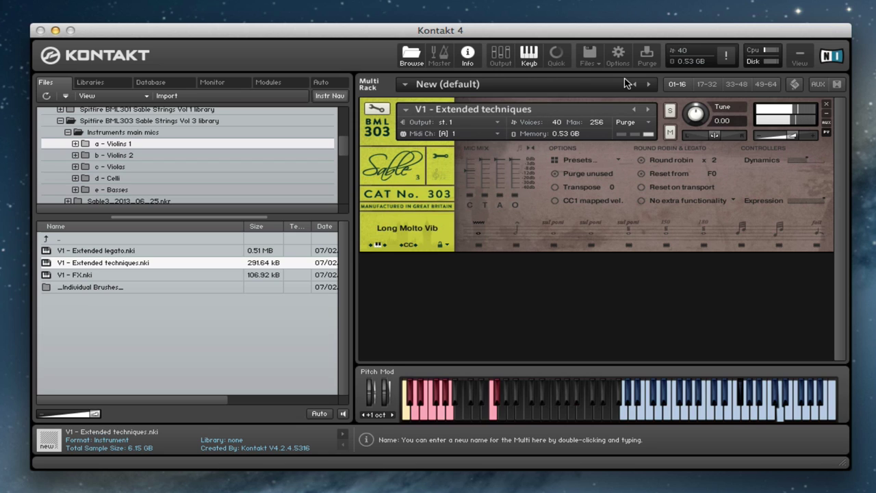
- Switch the V1 articulation through Marcato Attack, Sul Pont, Sul Pont Distorted and Trems Sul Pont
click(515, 227)
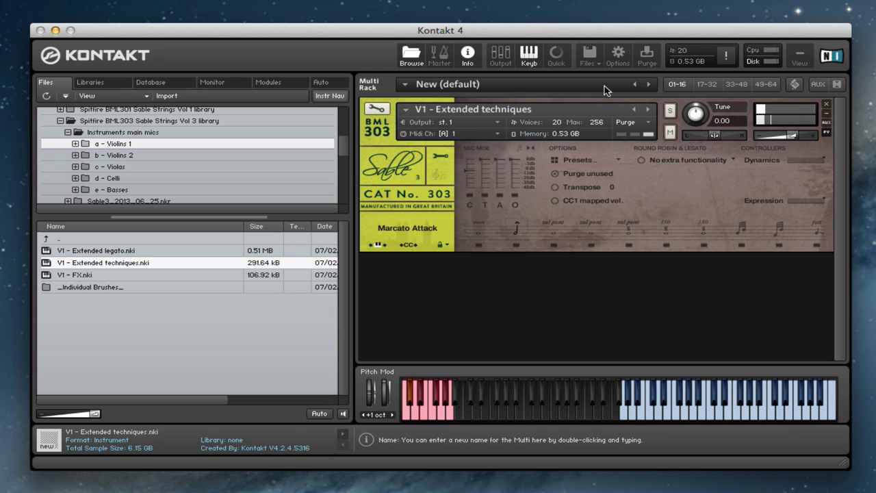
click(552, 232)
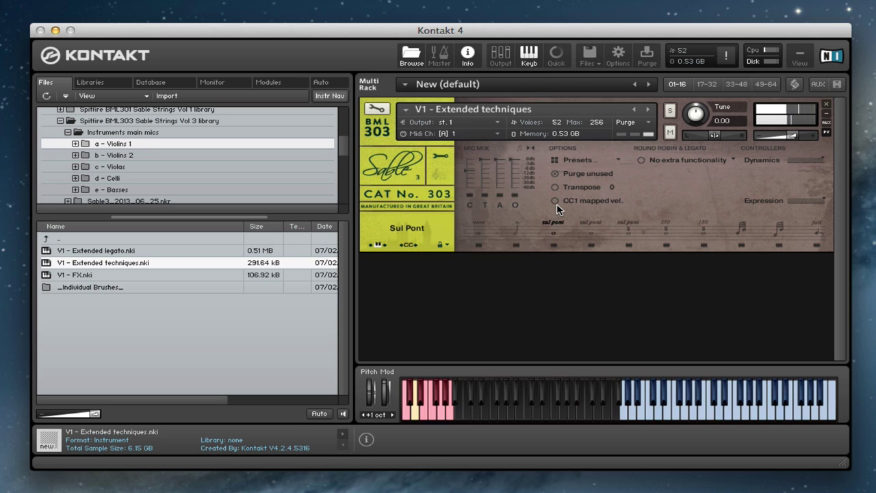
click(590, 233)
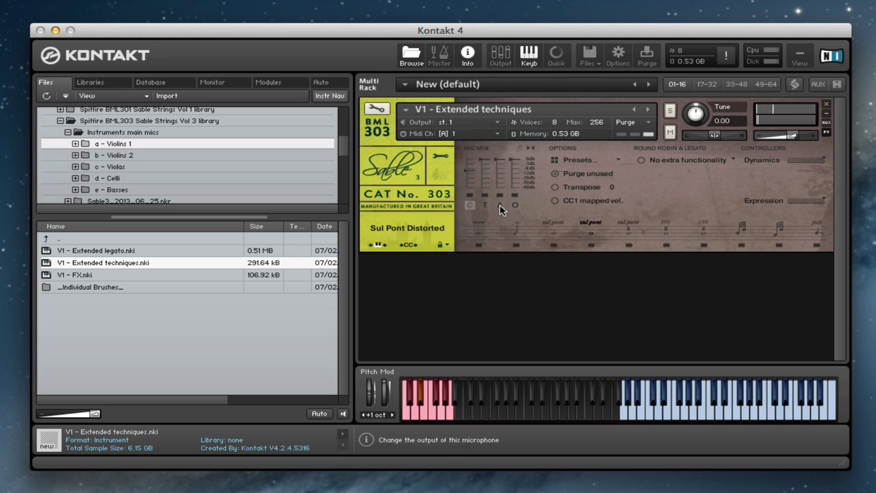
click(625, 232)
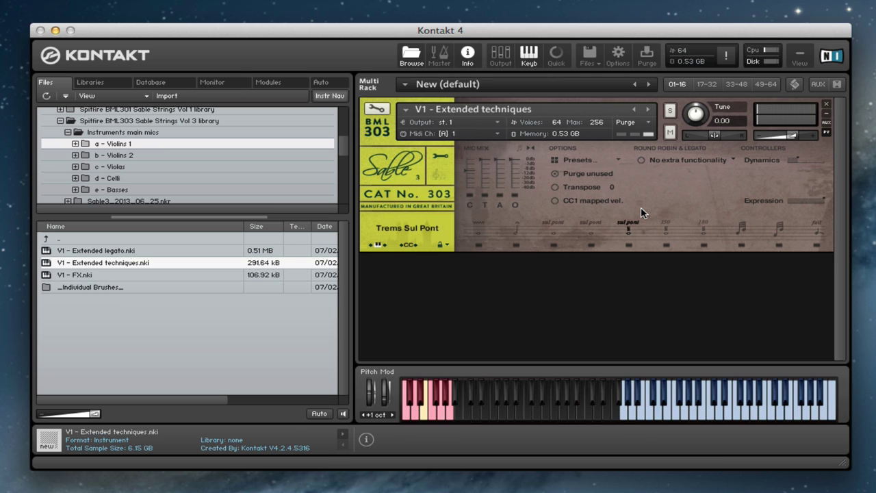
- Switch the V1 articulation through Ms. Trems 150bpm, Ms. Trems 180bpm, Trills (Minor 3rd), Trills (Perfect 4th) and Disco falls
click(667, 239)
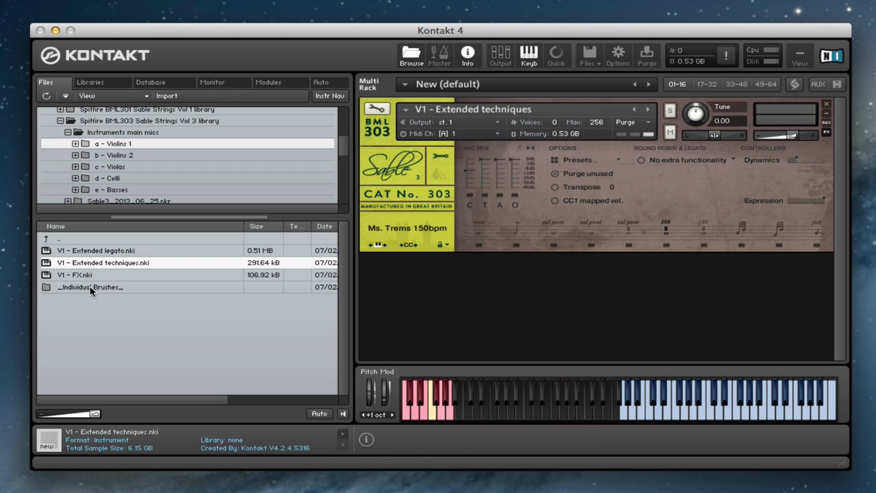
click(705, 236)
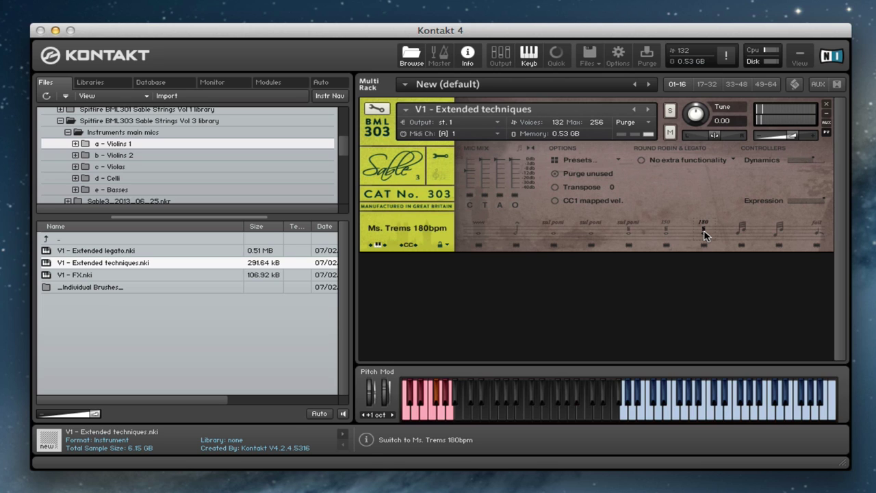
click(740, 228)
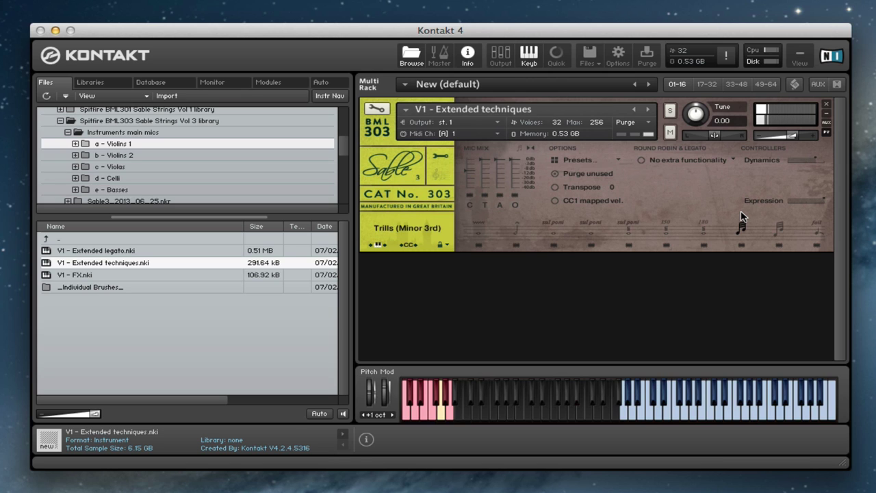
click(785, 231)
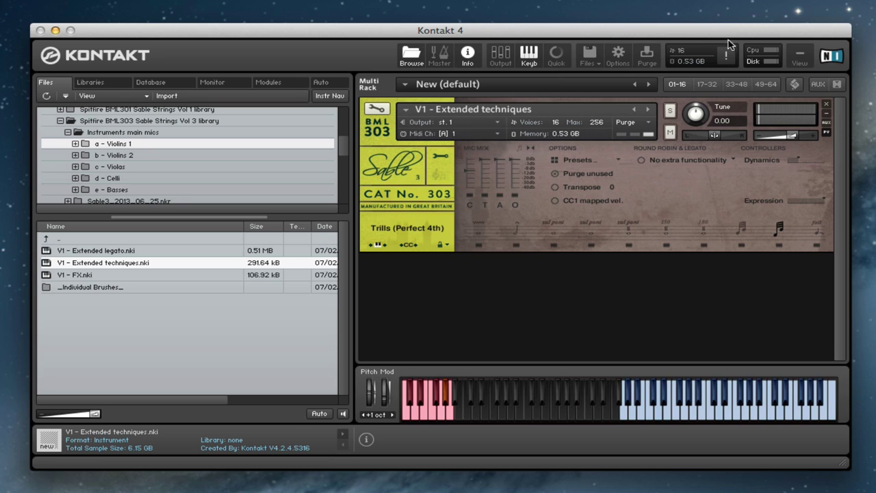
click(819, 227)
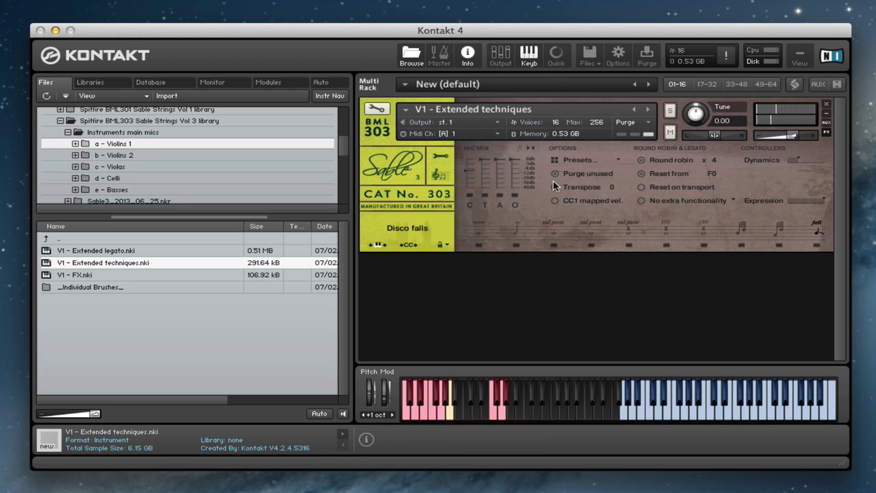
- Turn off the extra microphones in the mic mix and show the stereo width and pan controls
click(518, 195)
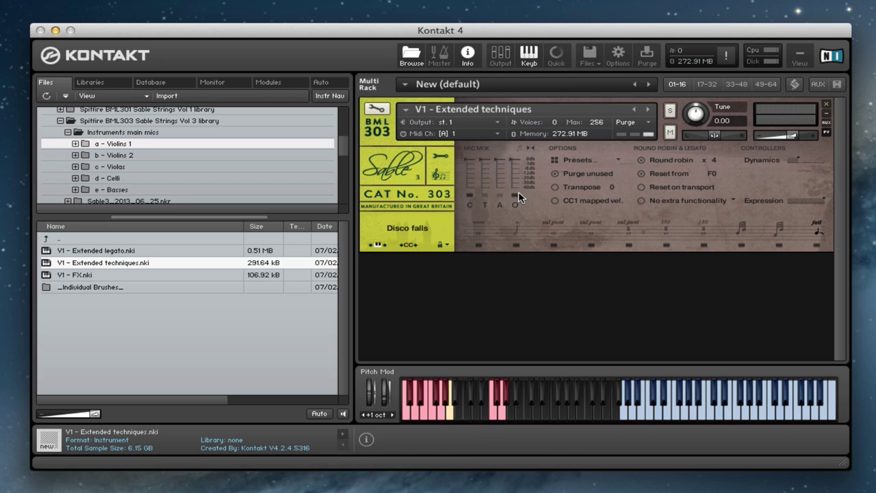
click(500, 195)
click(530, 147)
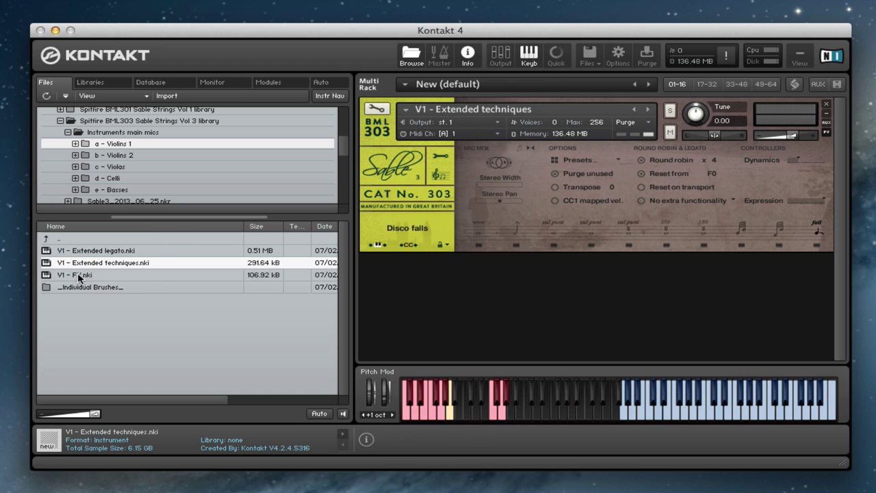
- Replace the loaded patch with V1 - FX and switch its articulation through Runs, Tense longs and FX
drag(78, 273, 575, 126)
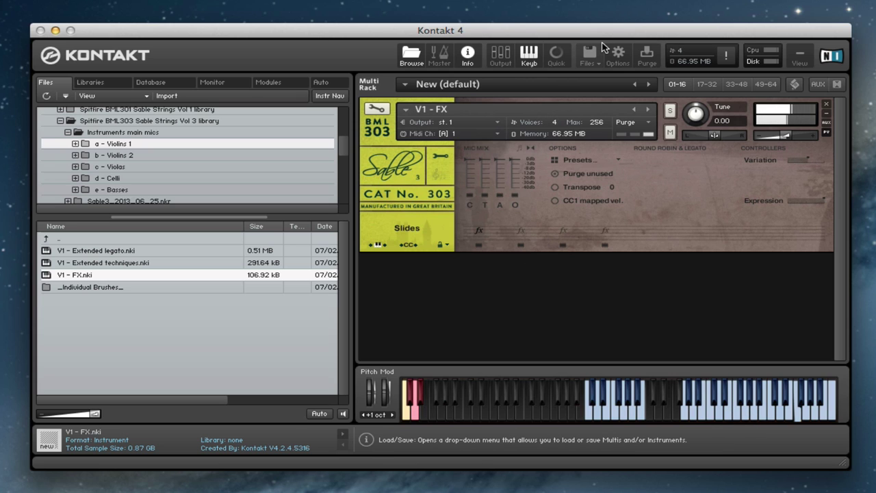
click(522, 230)
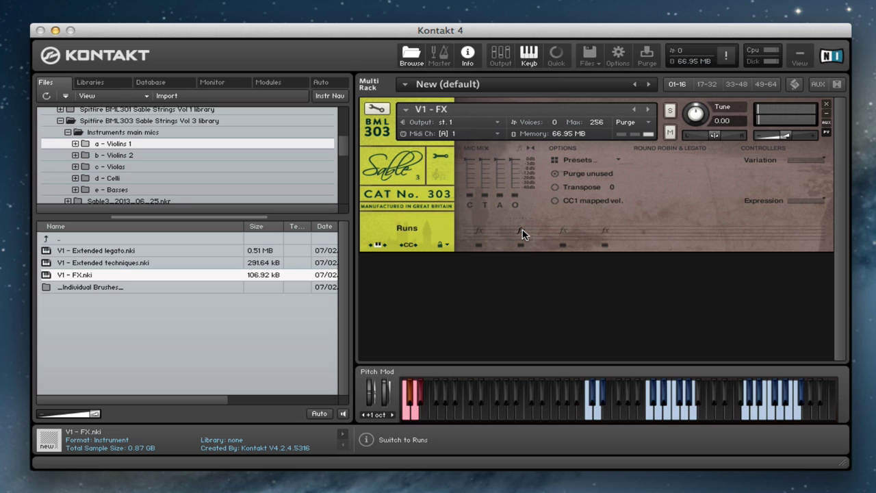
click(563, 233)
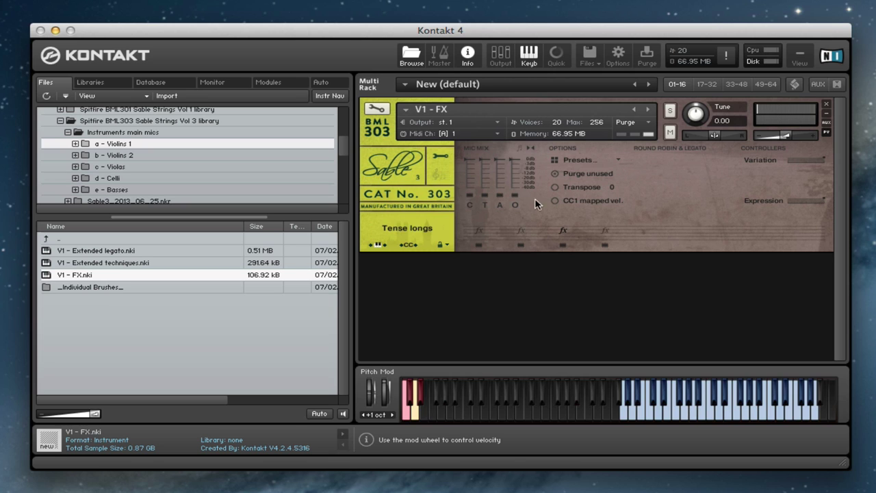
click(603, 233)
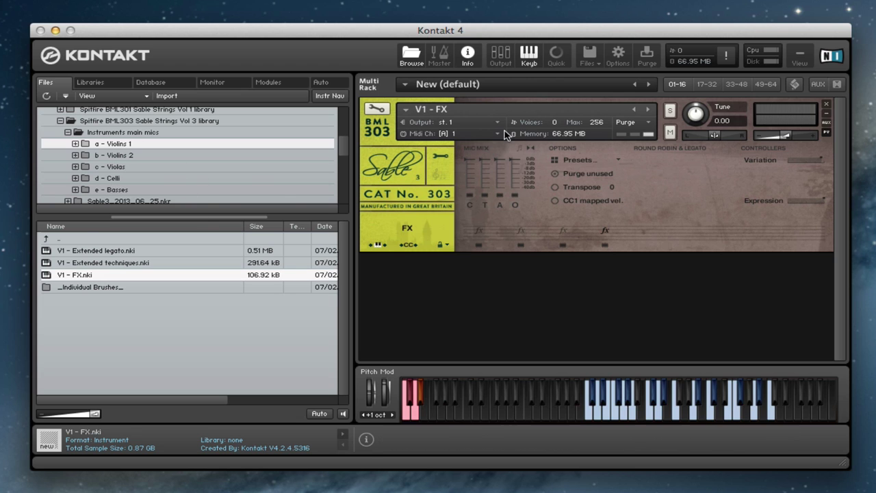
- Examine the Violins 1 _Individual Brushes_ folder and collapse the Violins 1 folder
double_click(48, 288)
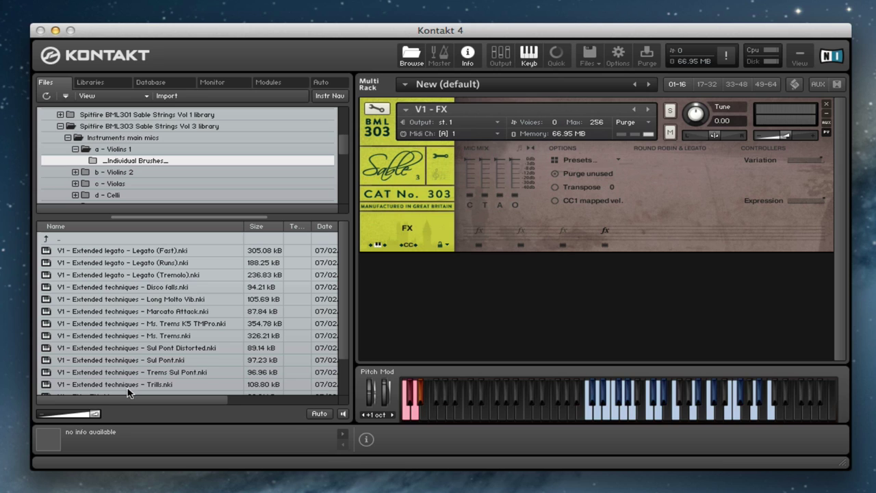
click(77, 149)
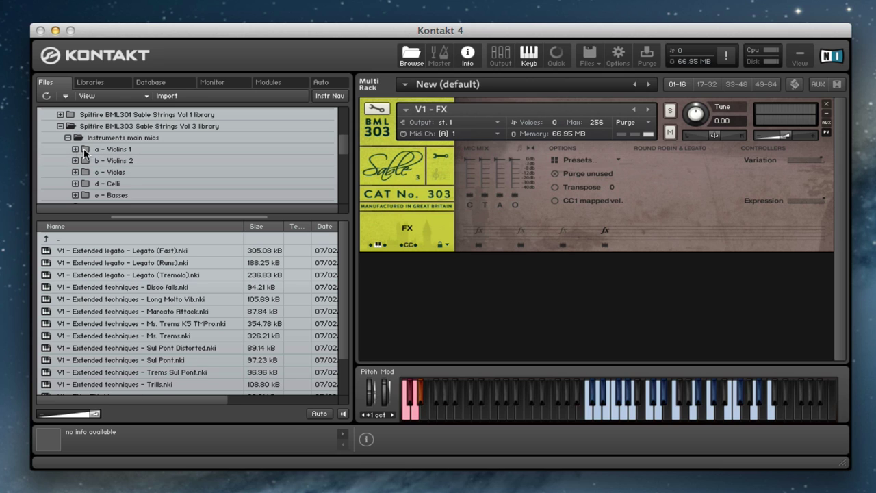
- Load V2 - Extended techniques from the Violins 2 folder in place of V1 - FX and enable its additional microphones
click(126, 161)
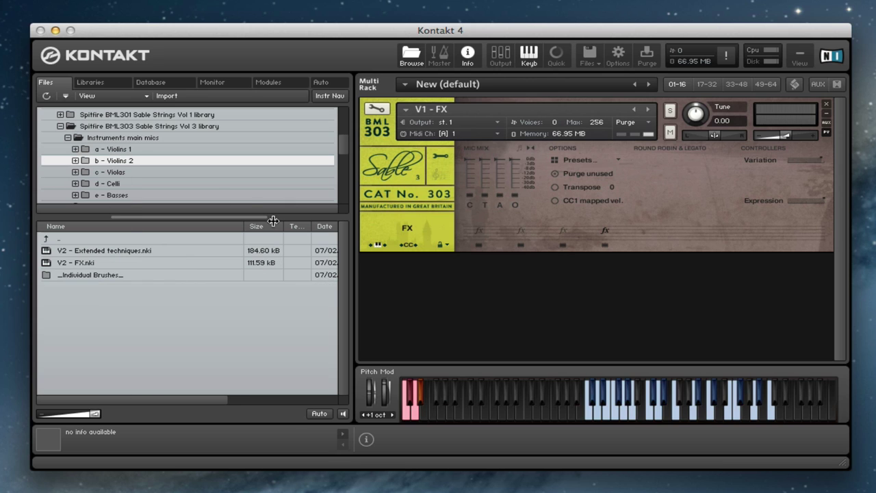
drag(112, 250, 656, 109)
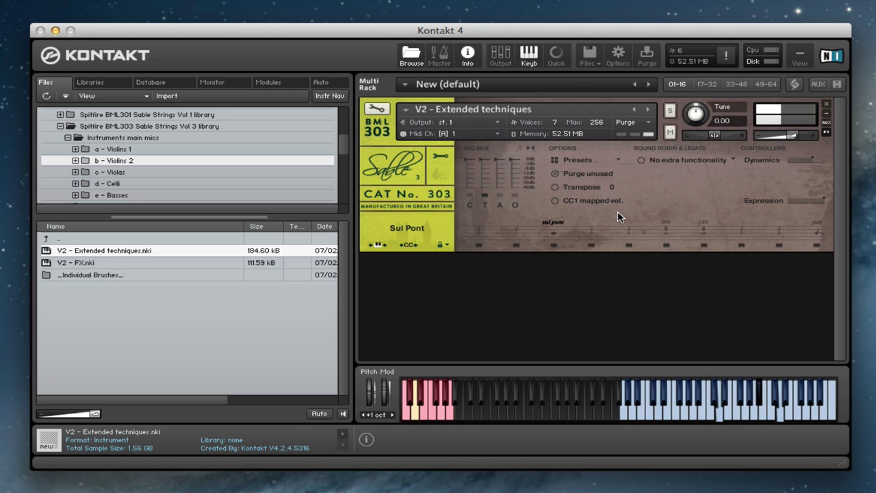
click(515, 194)
click(501, 194)
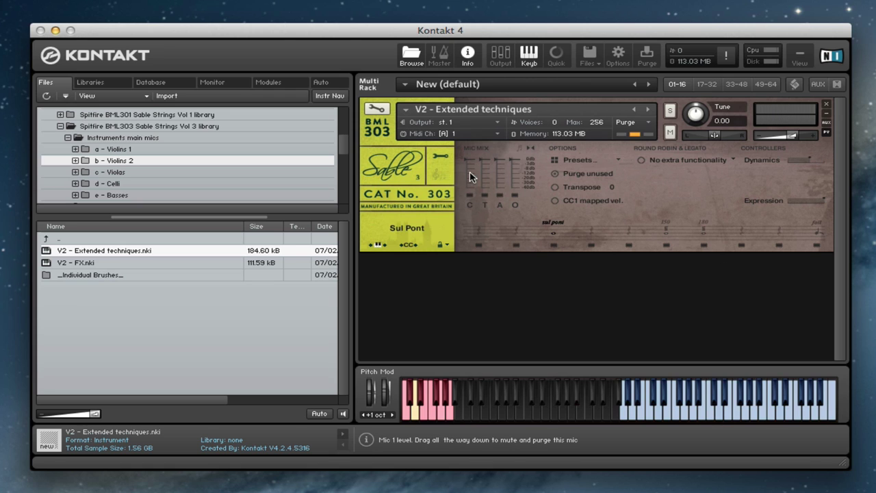
- Switch the V2 articulation through Ms. Trems 150bpm, Ms. Trems 180bpm and Disco Falls
click(667, 233)
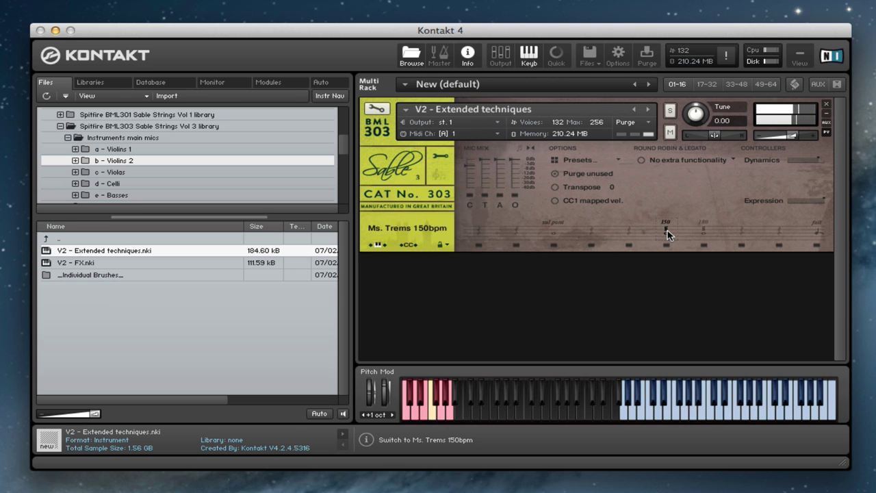
click(710, 221)
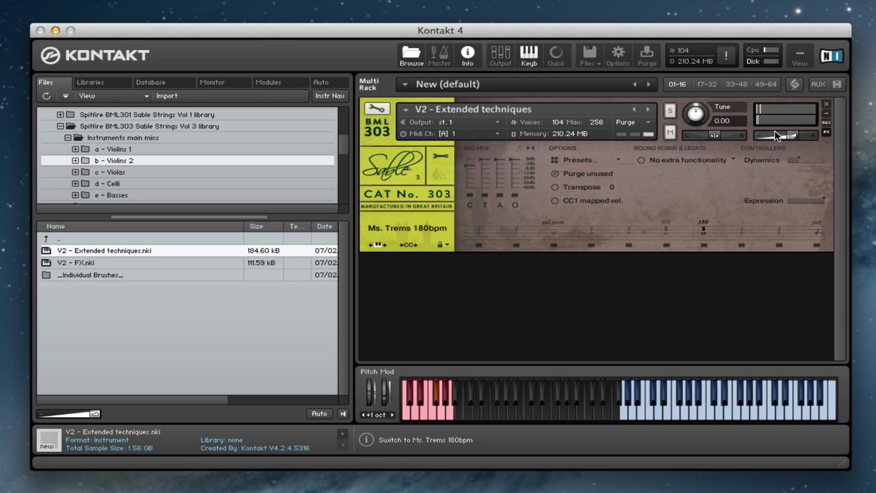
click(820, 233)
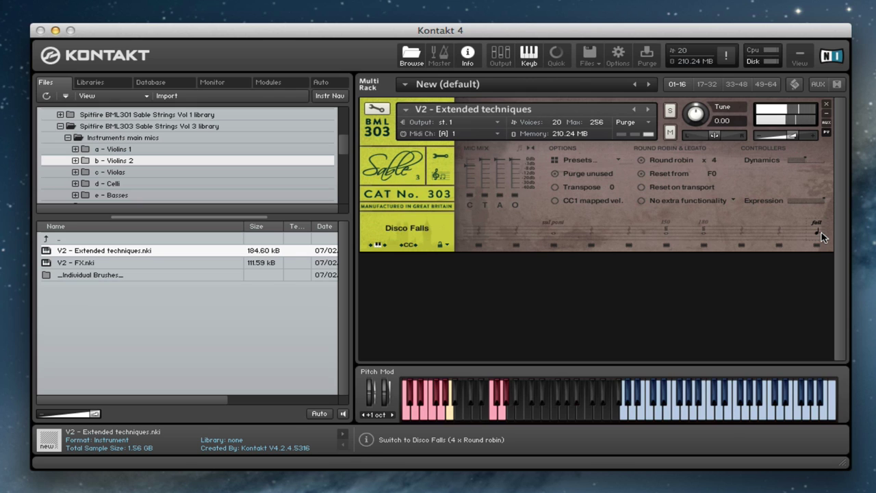
- Browse the Violas and Violins 2 folders, and load VC - Extended legato from the Celli folder
click(119, 172)
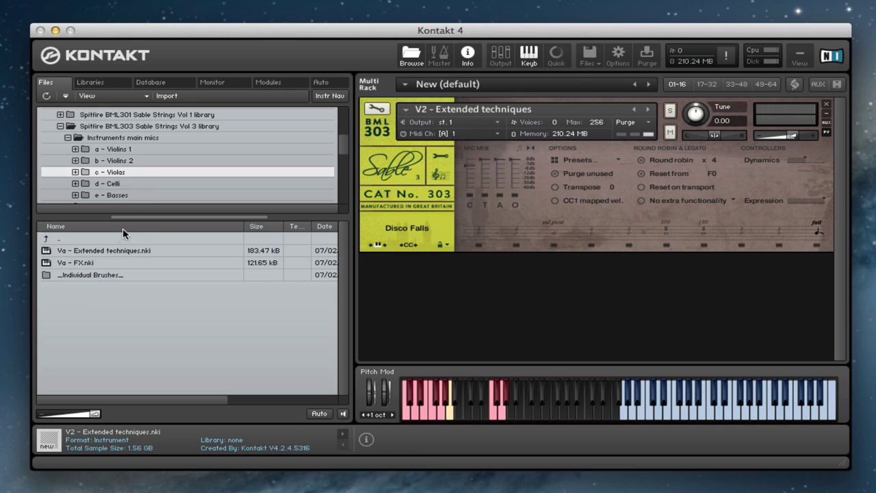
click(125, 161)
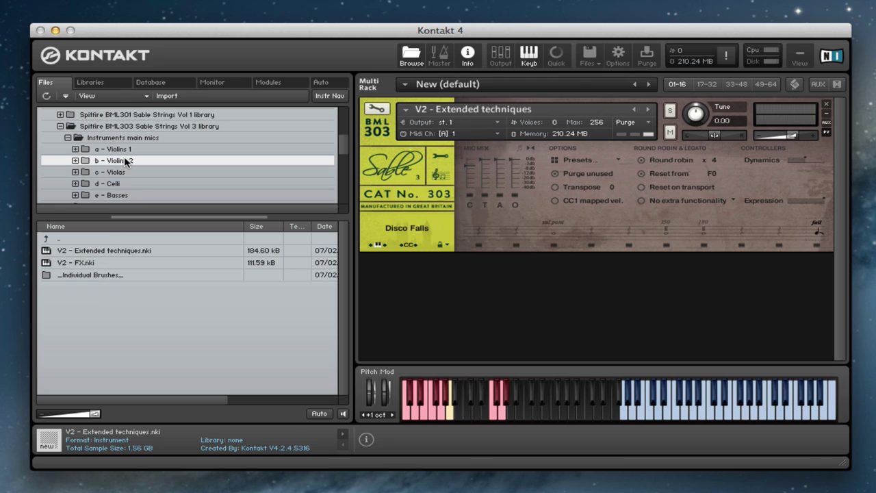
click(121, 172)
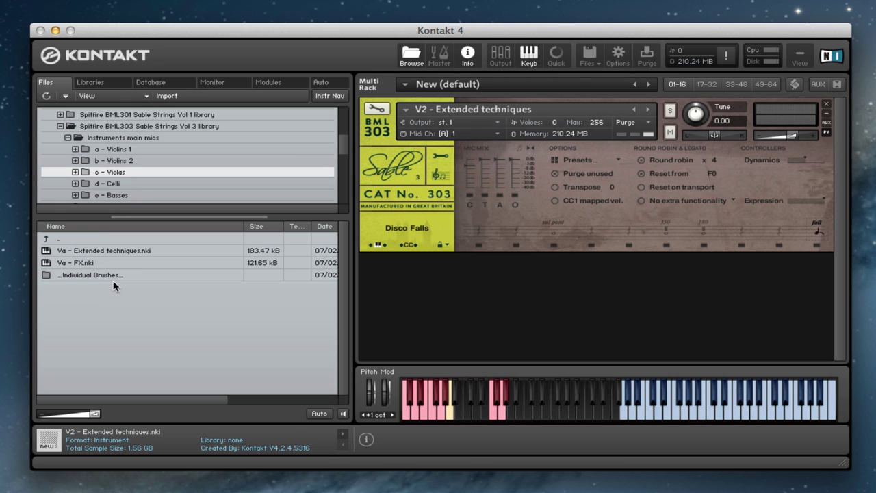
click(114, 186)
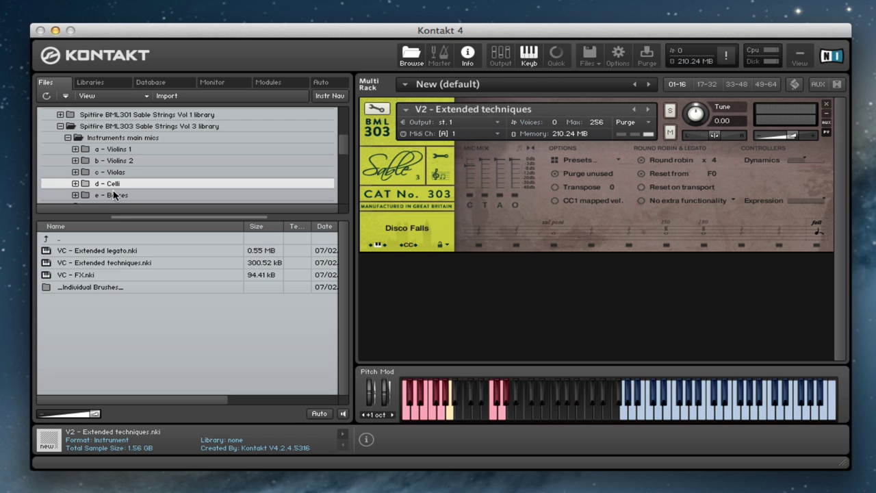
click(103, 252)
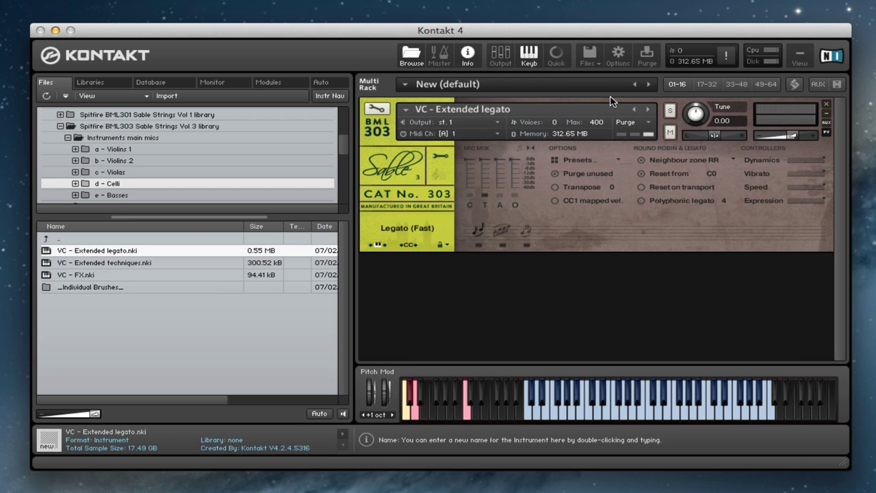
- Load Va - Extended techniques from the Violas folder in place of the cello patch and switch it to Ms. Trems 150bpm
click(123, 172)
drag(106, 255, 544, 127)
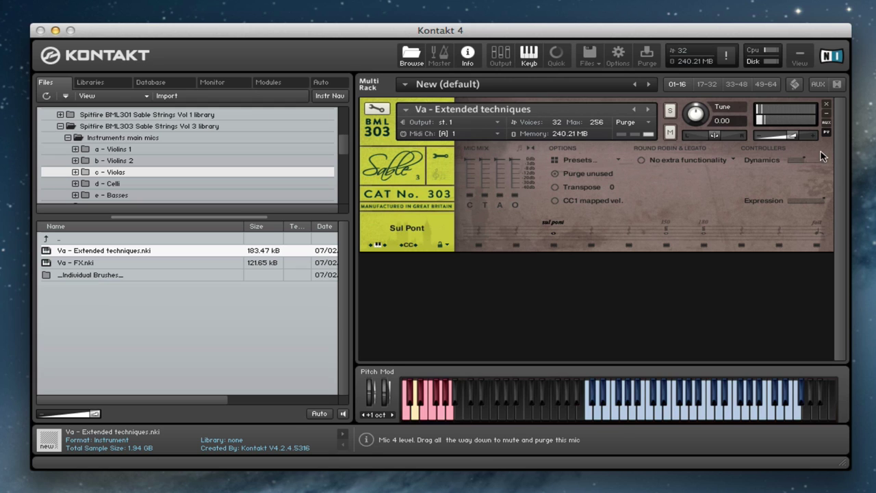
click(668, 246)
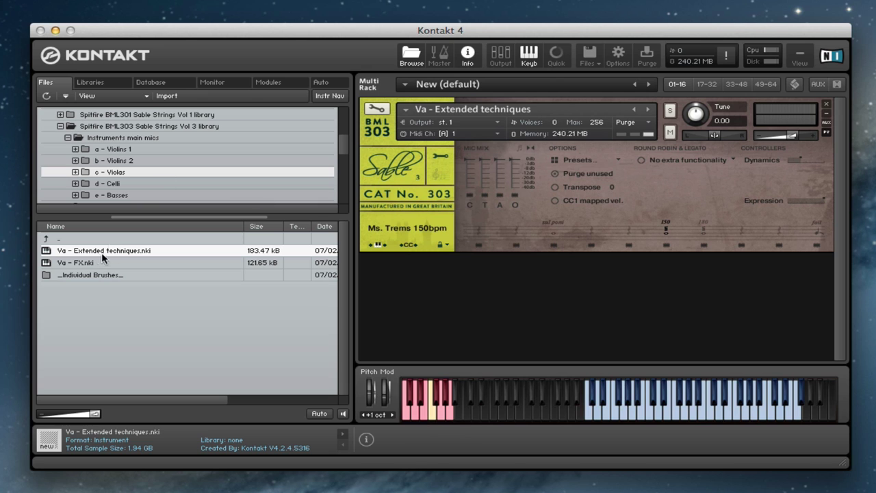
- Load VC - Extended legato from the Celli folder with the ambient microphone enabled, and switch it through Legato (Runs) and Legato (Tremolo)
click(121, 186)
drag(103, 250, 551, 133)
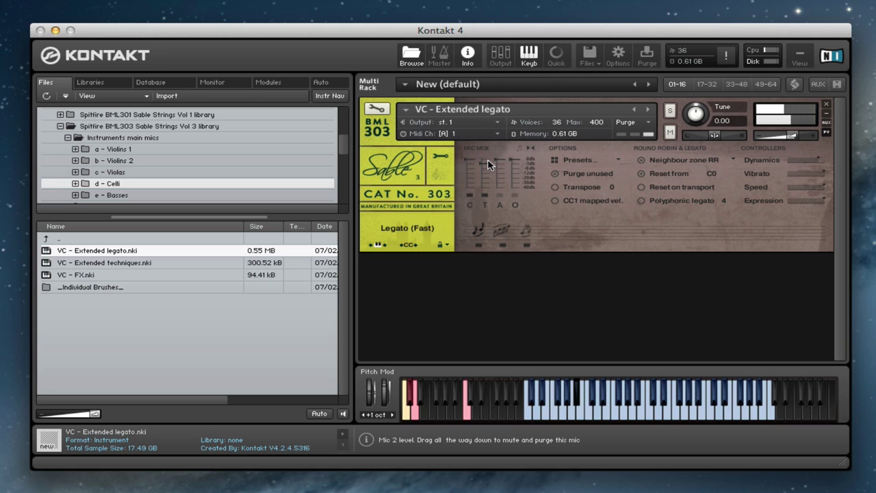
click(505, 195)
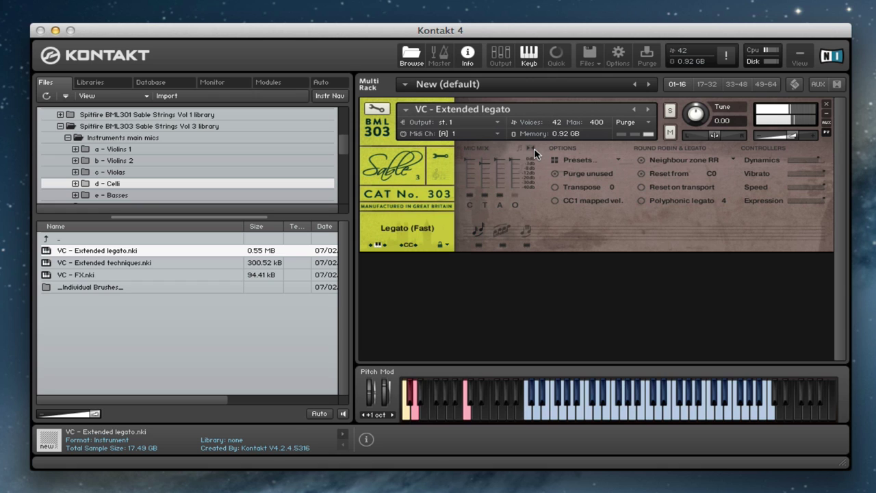
click(499, 234)
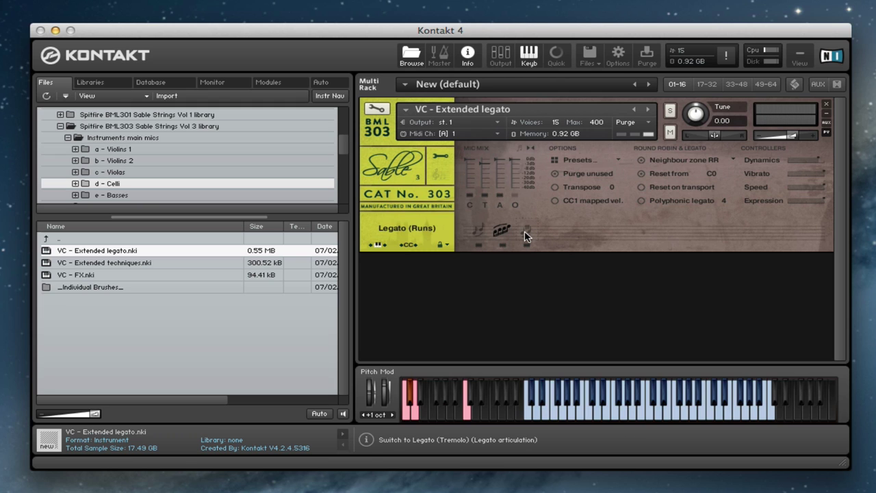
click(526, 233)
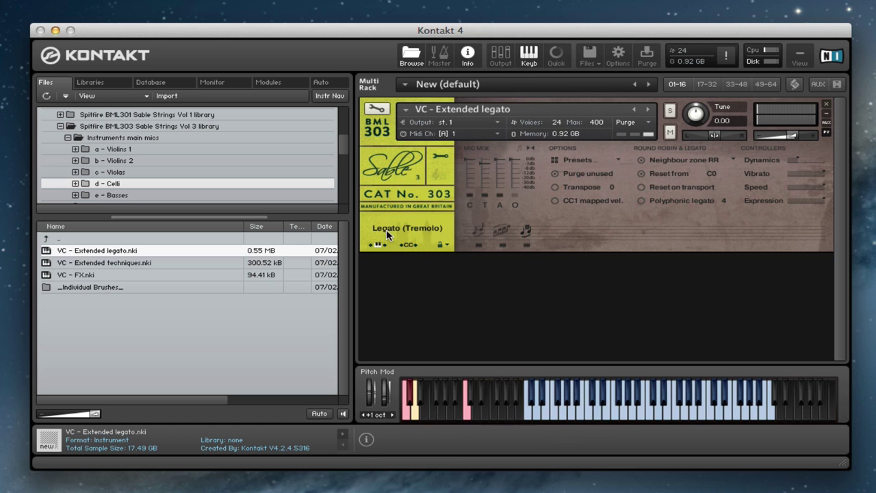
- Load VC - Extended techniques in place of the cello legato patch and enable its C, A and O microphones
click(109, 263)
drag(524, 123, 524, 124)
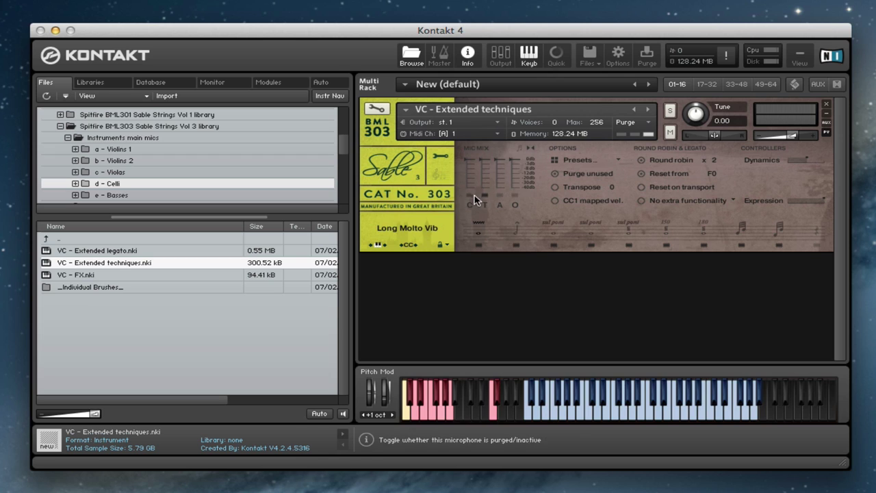
click(513, 196)
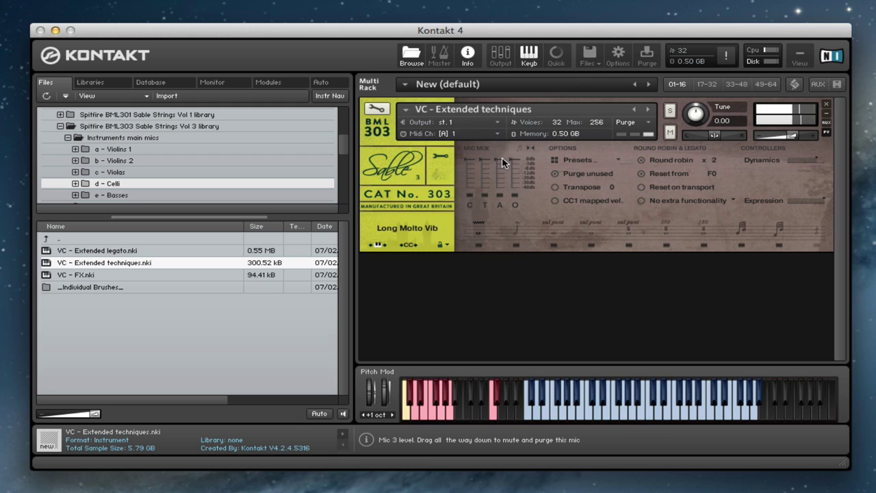
- Switch the cello articulation through Marcato Attack, Sul Pont, Sul Pont Distorted and Trems Sul Pont
click(517, 243)
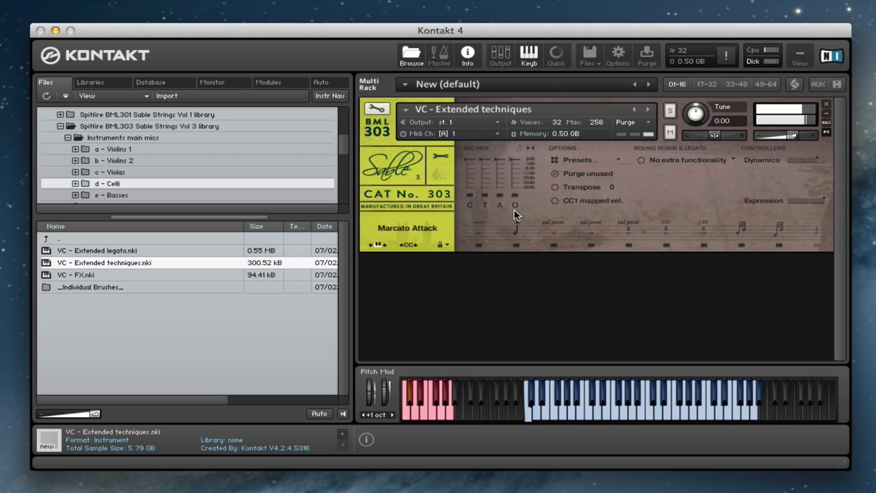
click(554, 233)
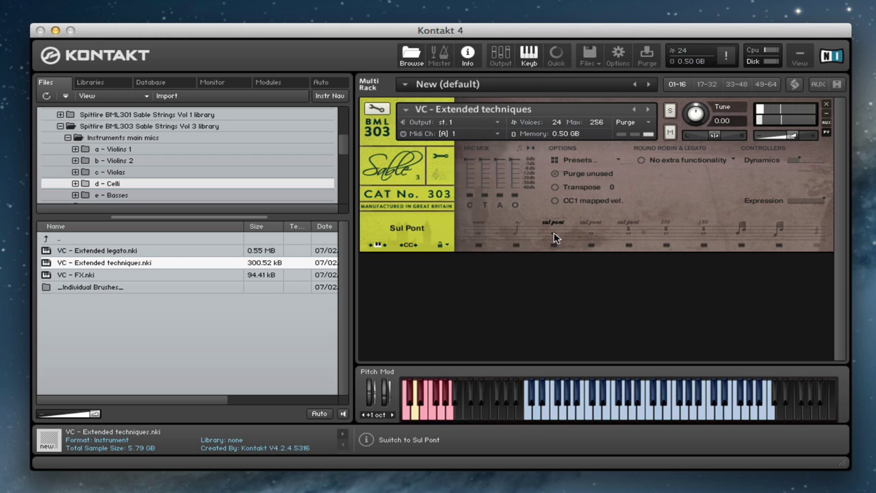
click(593, 227)
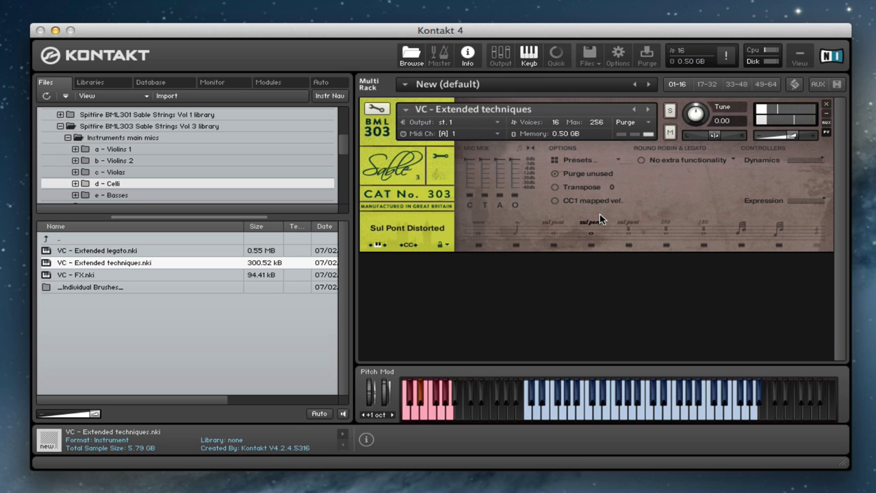
click(628, 236)
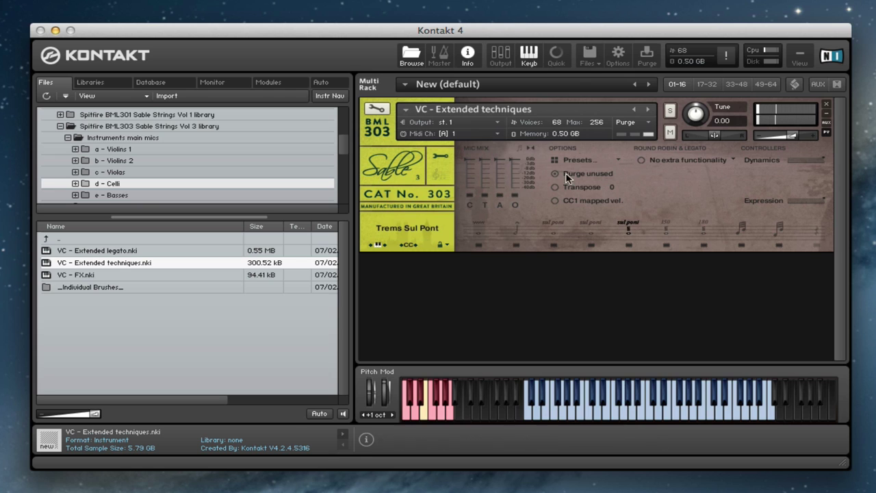
- Switch the cello articulation through Ms. Trems 150bpm, Ms. Trems 180bpm, Trills (Minor 3rd) and Trills (Perfect 4th)
click(667, 224)
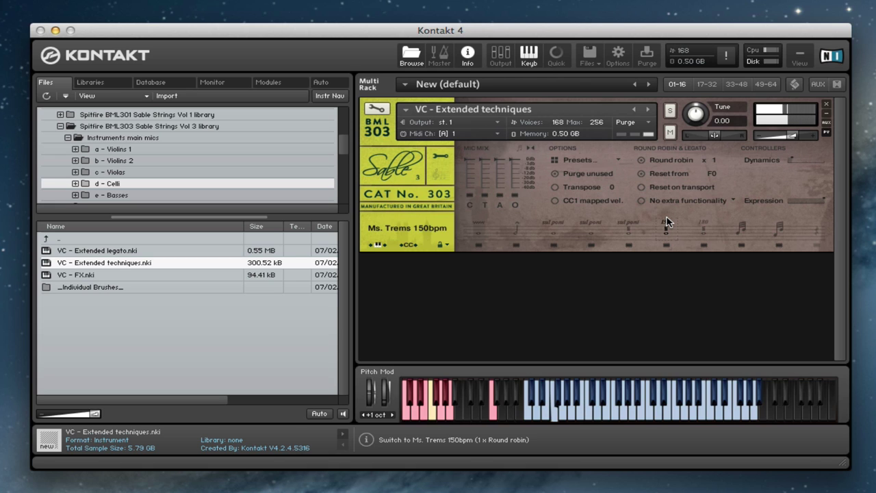
click(704, 231)
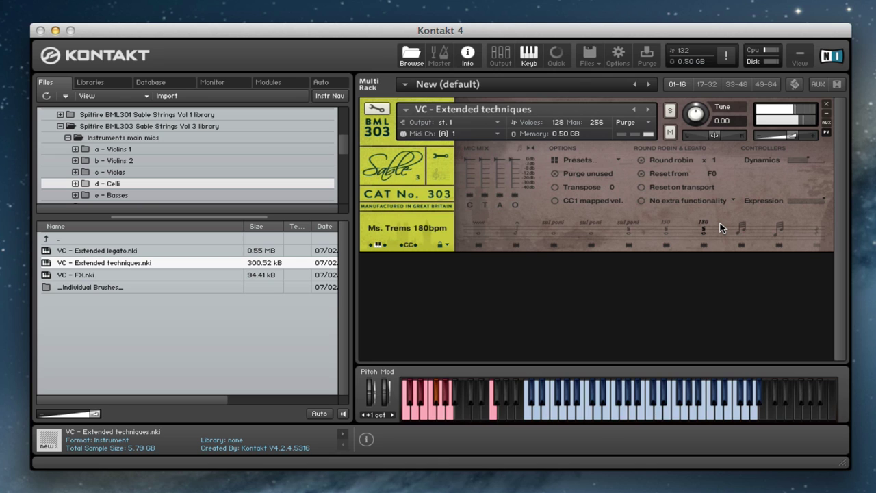
click(743, 230)
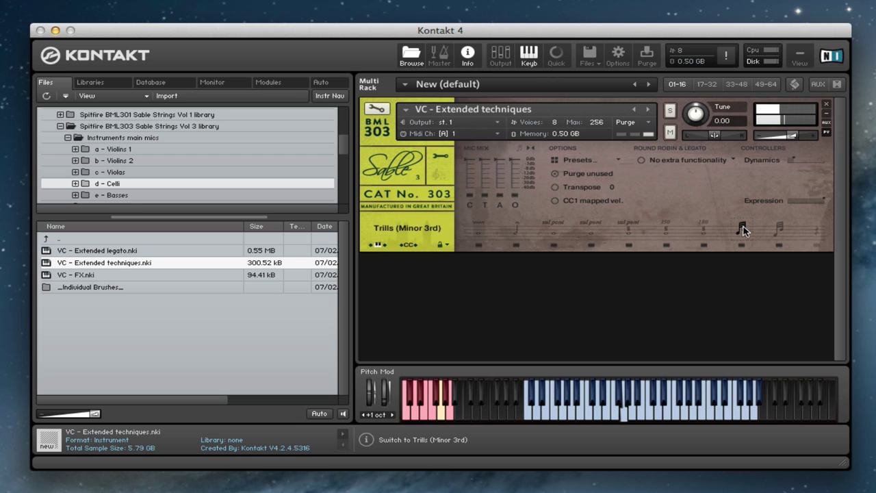
click(765, 226)
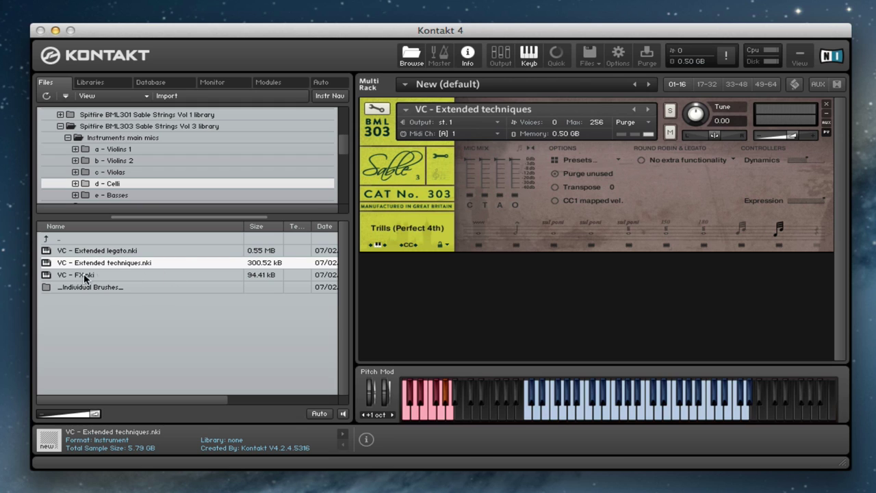
- Load CB - Extended techniques from the Basses folder in place of the cello patch and switch it through Ms. Trems 150bpm and 180bpm
click(139, 190)
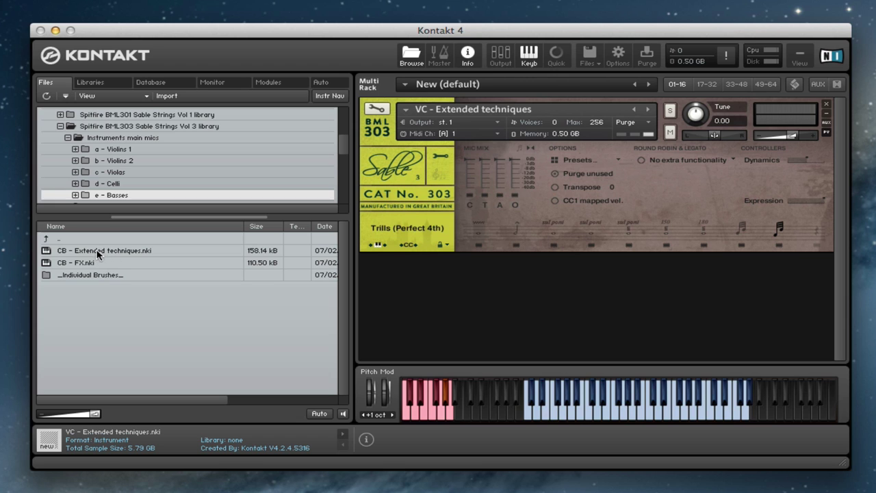
drag(100, 250, 566, 109)
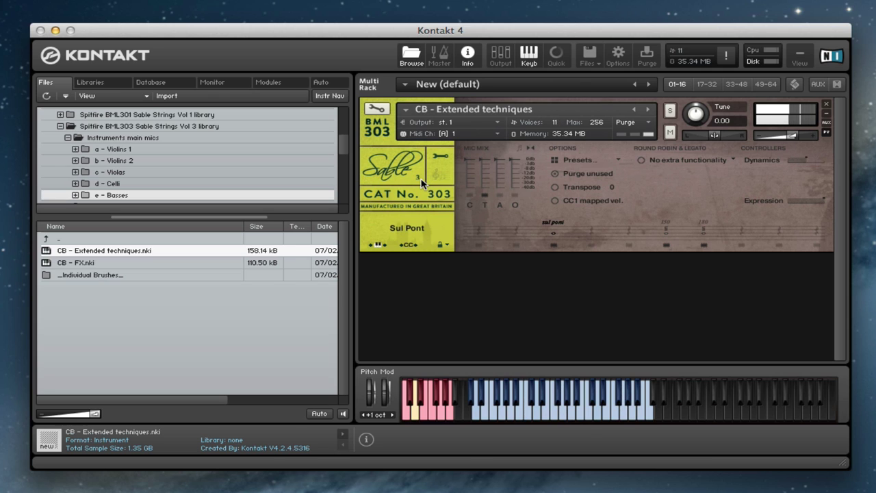
click(665, 231)
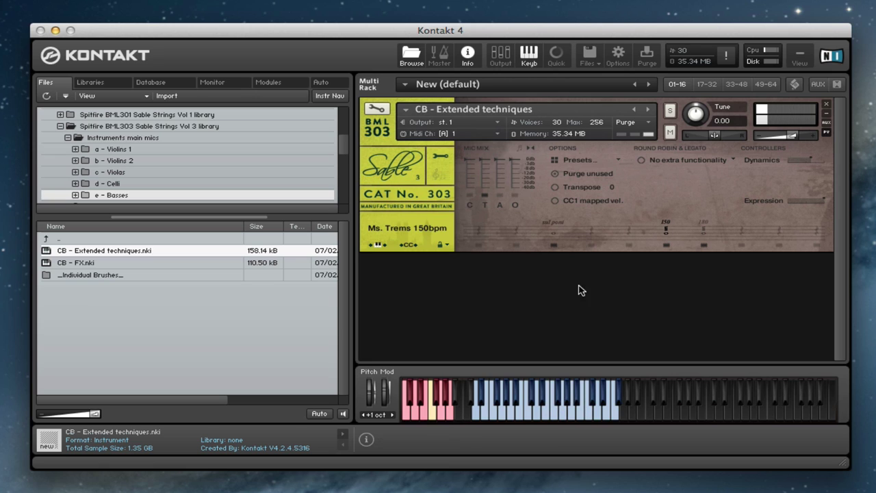
click(703, 235)
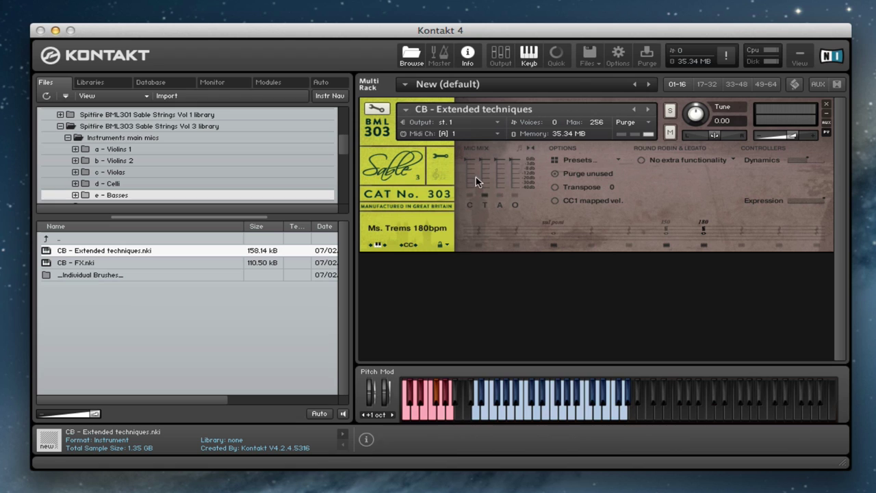
- Enable the close microphone for the bass patch's Sul Pont articulation and pan its stereo field partly left
click(486, 195)
click(554, 231)
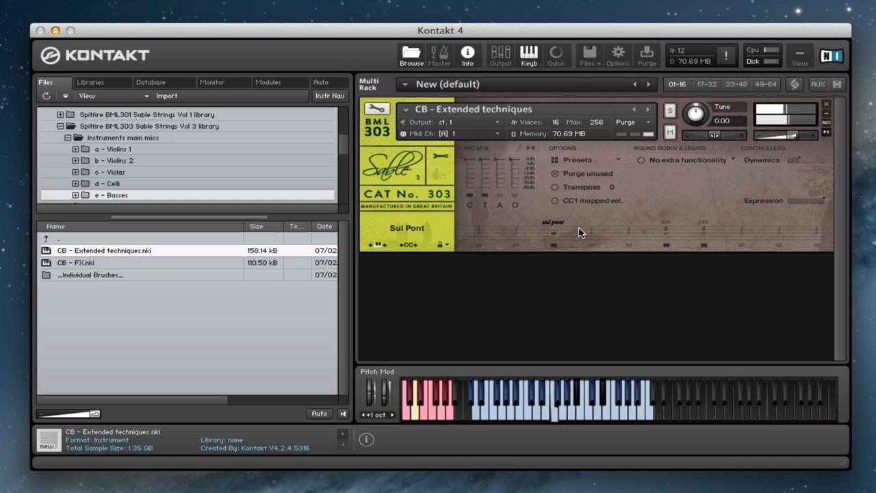
click(531, 148)
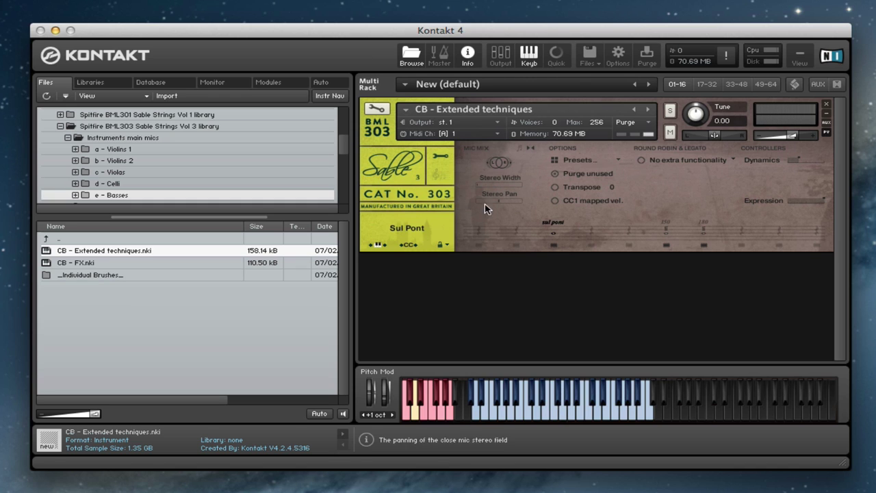
mouse_move(484, 204)
mouse_down()
mouse_move(472, 204)
mouse_move(483, 201)
mouse_up()
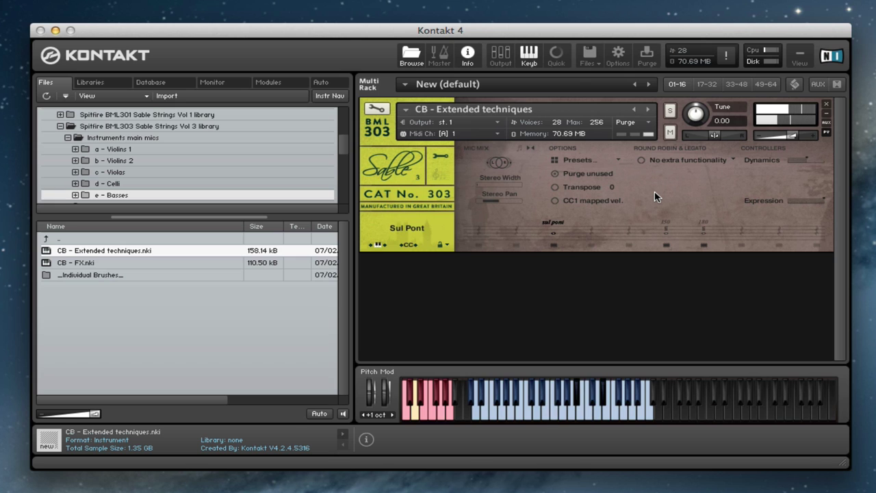
click(531, 148)
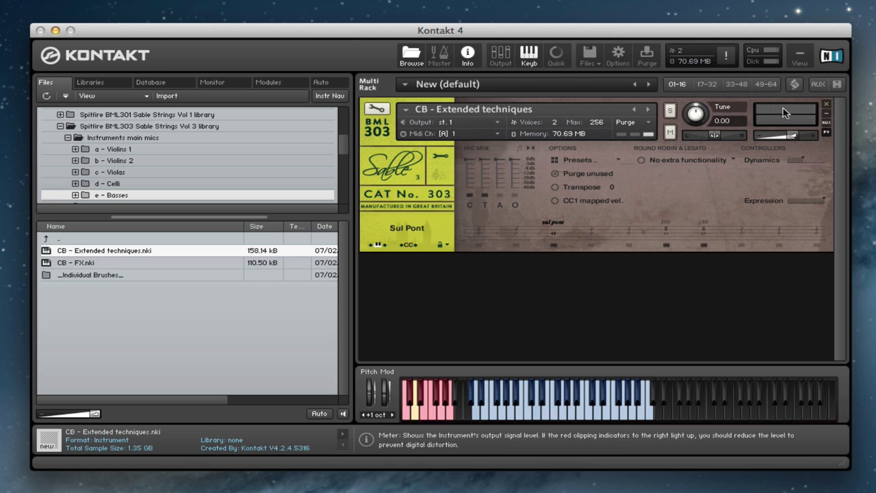
- Replace the bass patch with CB - FX to audition Tense longs and FX, and remove it from the rack
drag(82, 265, 547, 122)
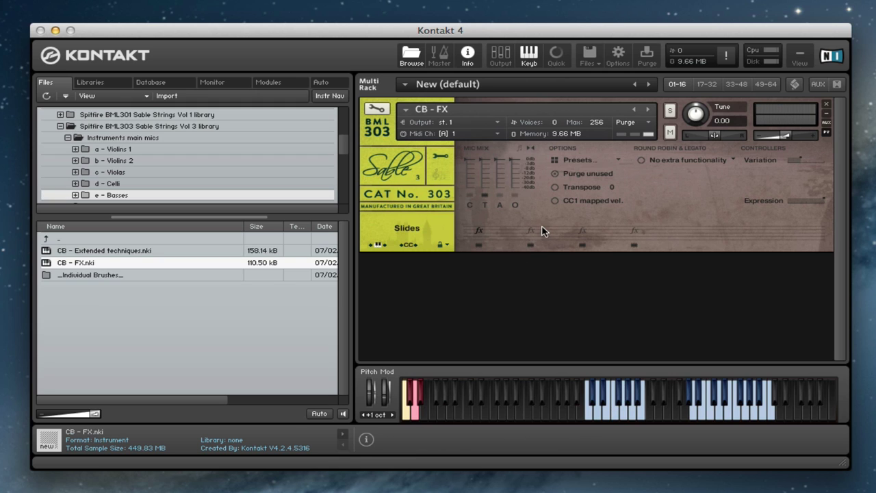
click(584, 234)
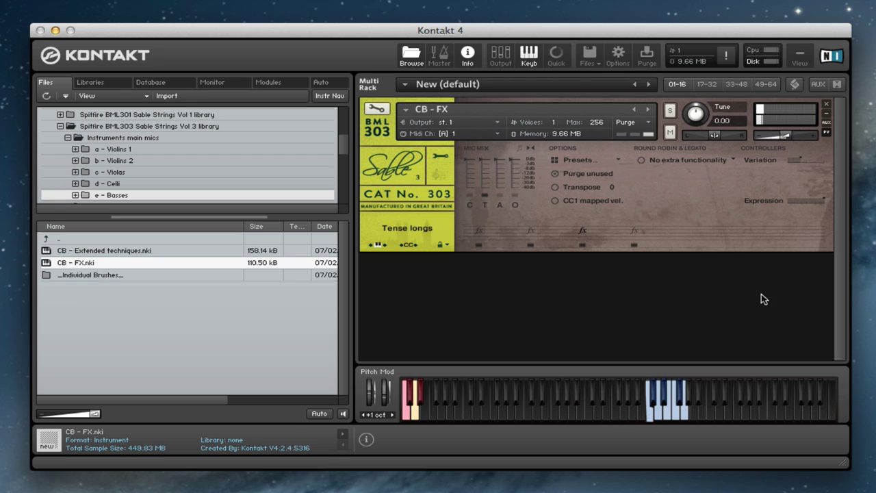
click(637, 234)
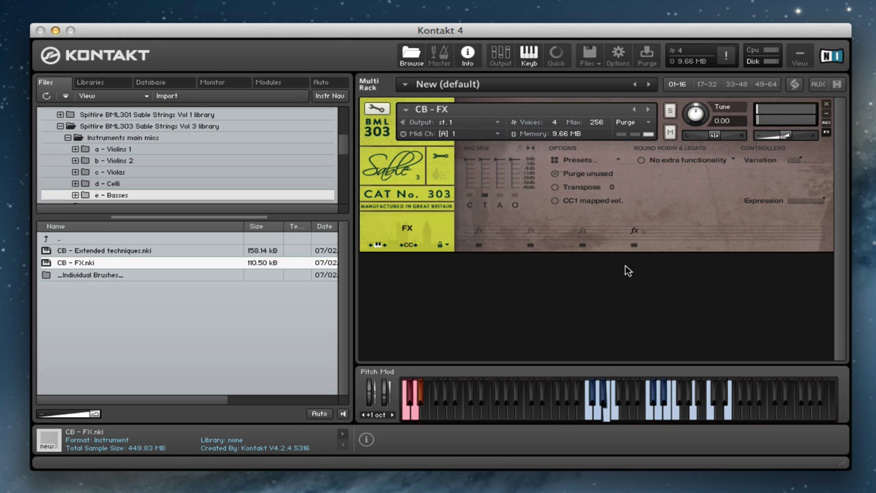
click(827, 104)
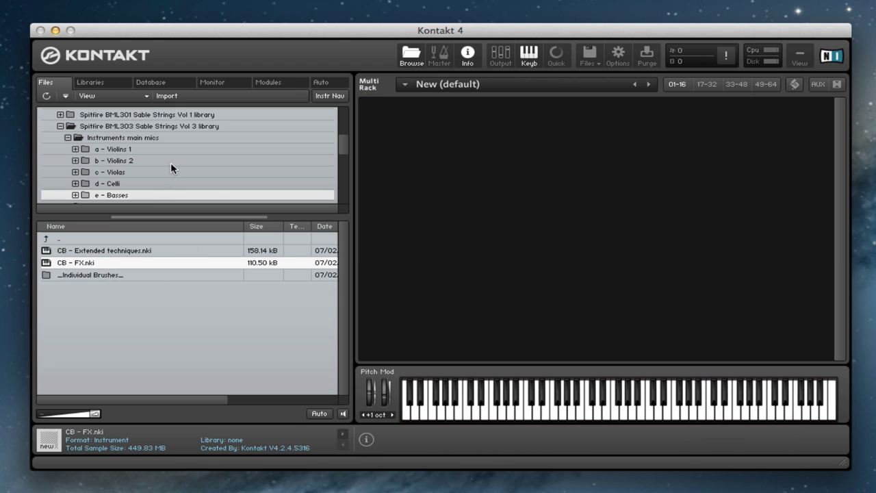